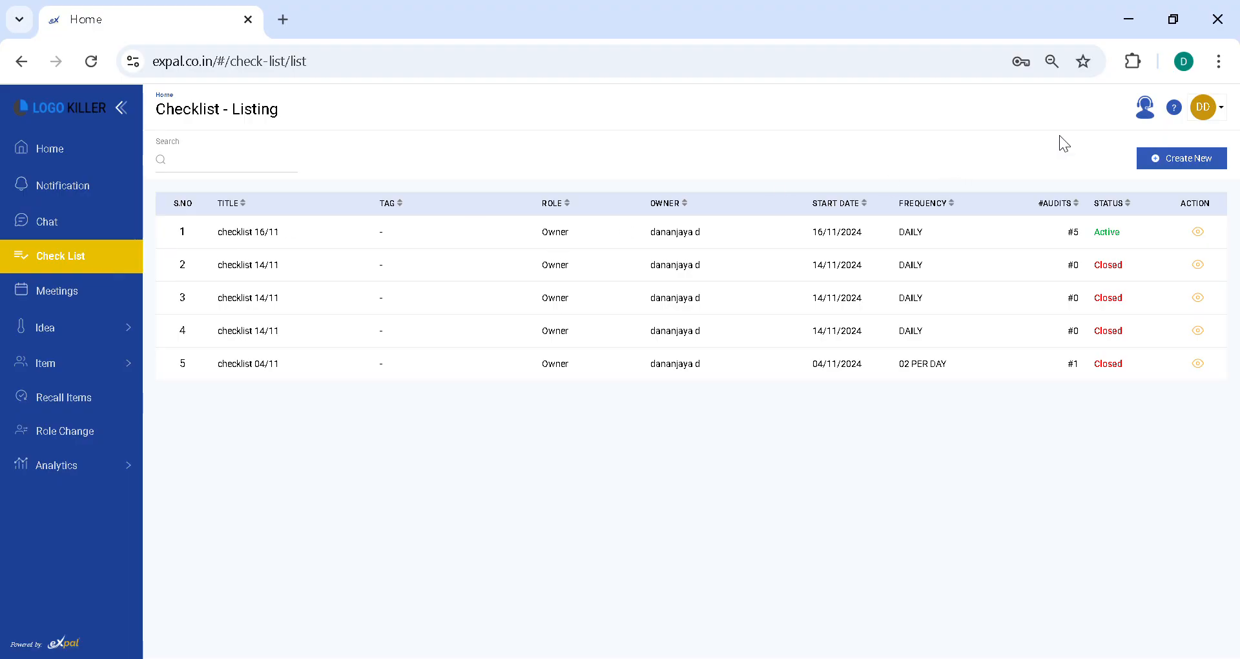
Step: Start a new checklist titled "Warehouse Audit" and set its access to Open
click(1168, 162)
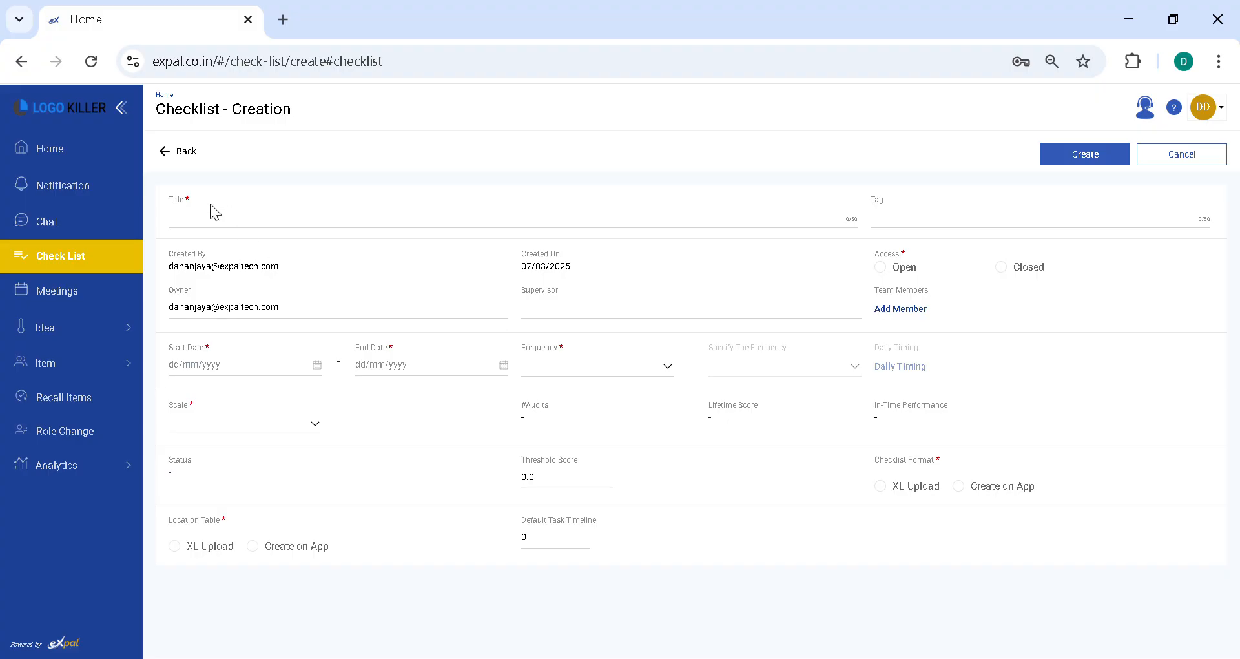
click(218, 217)
text(Warehouse)
text( Auidt)
key(BackSpace)
key(BackSpace)
key(BackSpace)
key(BackSpace)
text(dit)
click(894, 281)
Step: Set the checklist's start date to 07/03/2025 and its end date to 31/03/2025
click(246, 375)
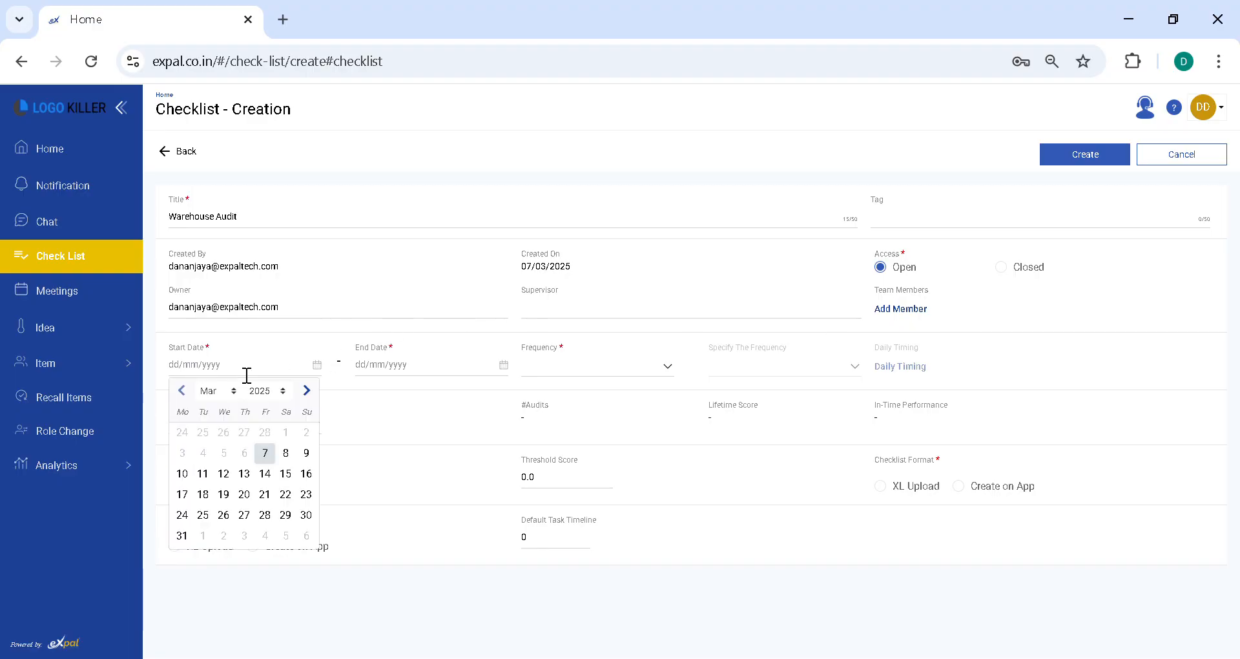
click(268, 450)
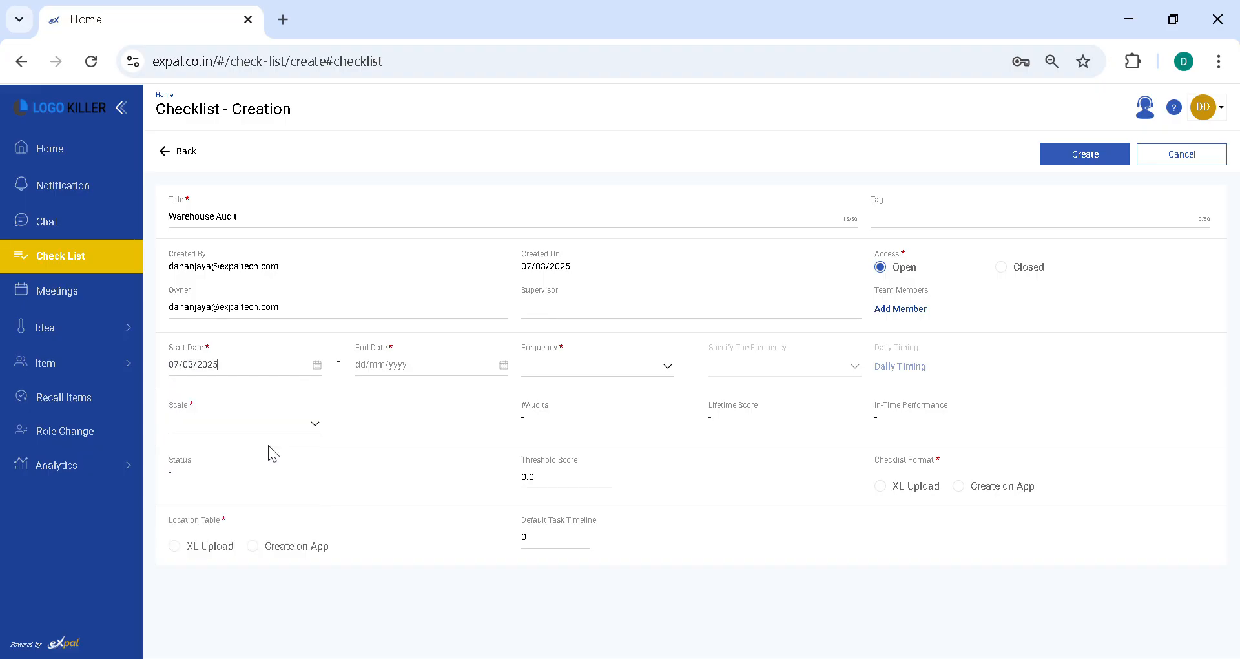
click(401, 379)
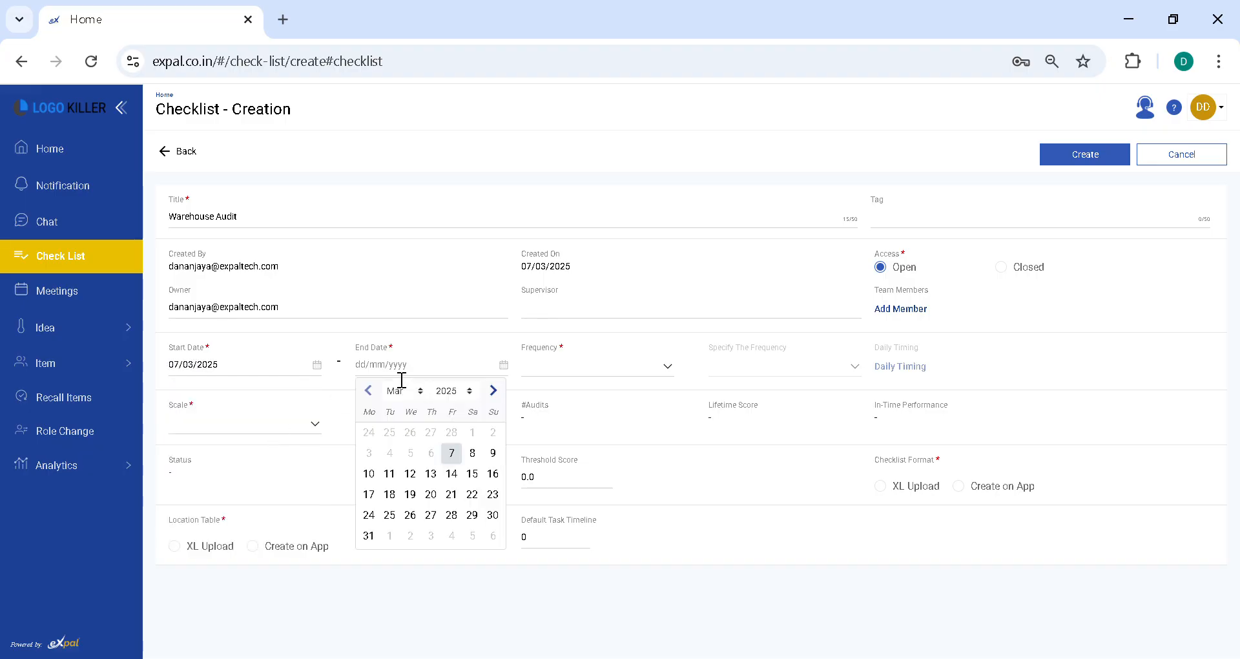
click(370, 536)
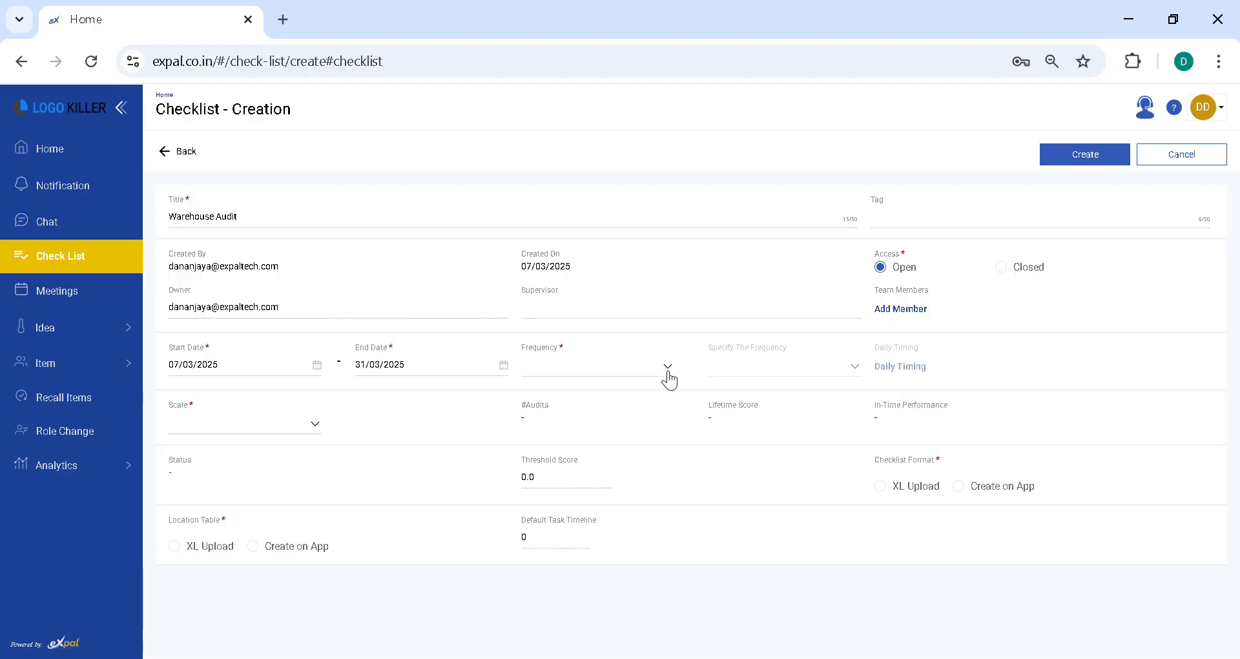
Step: Set the checklist's frequency to DAILY and its scale to COLOUR CODE
click(580, 405)
click(276, 429)
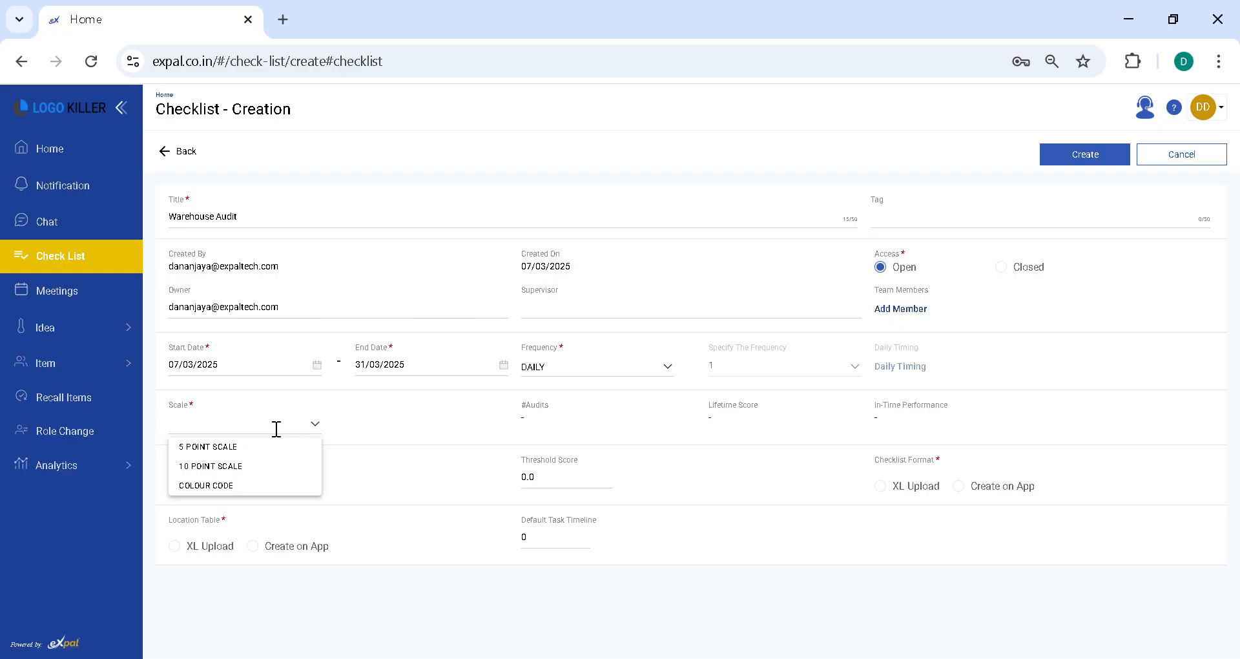
click(281, 489)
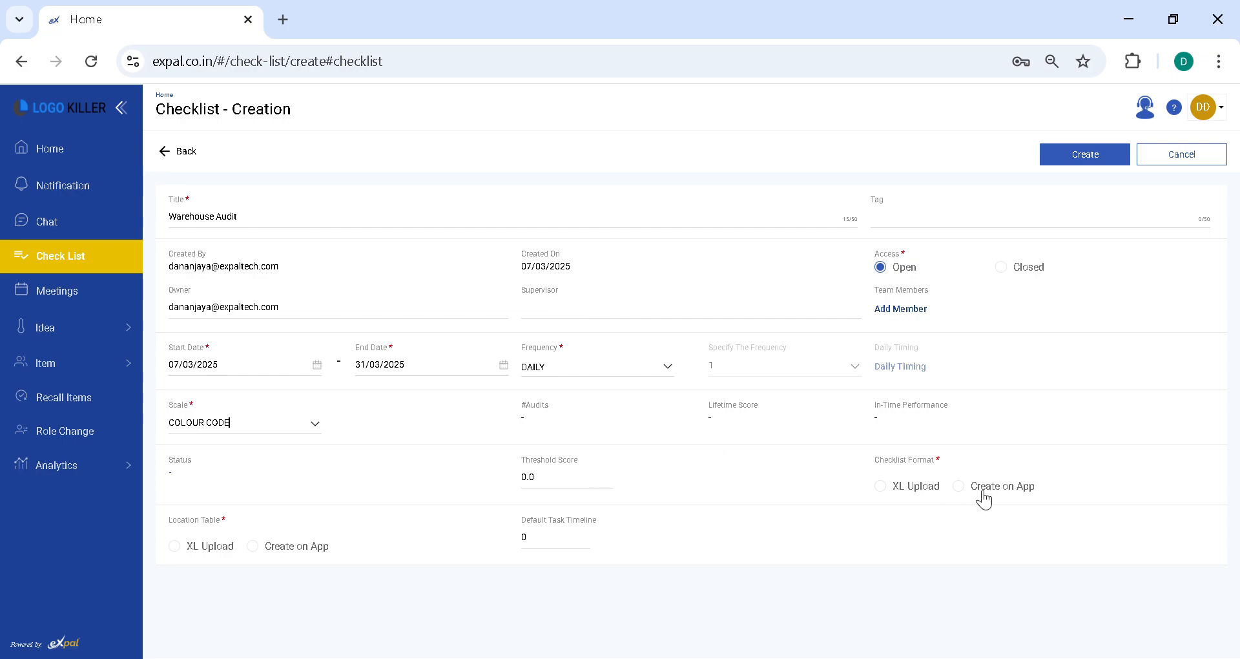
Step: Choose Create on App as the checklist format to open the checklist creation table
click(929, 488)
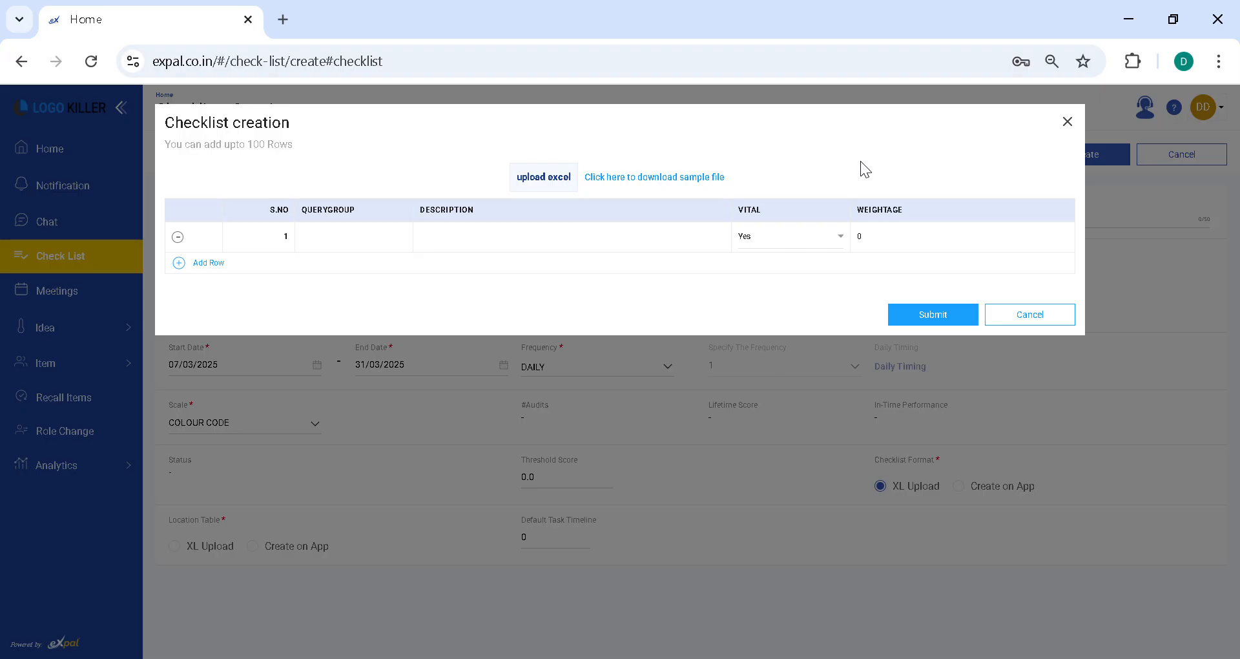
click(1067, 122)
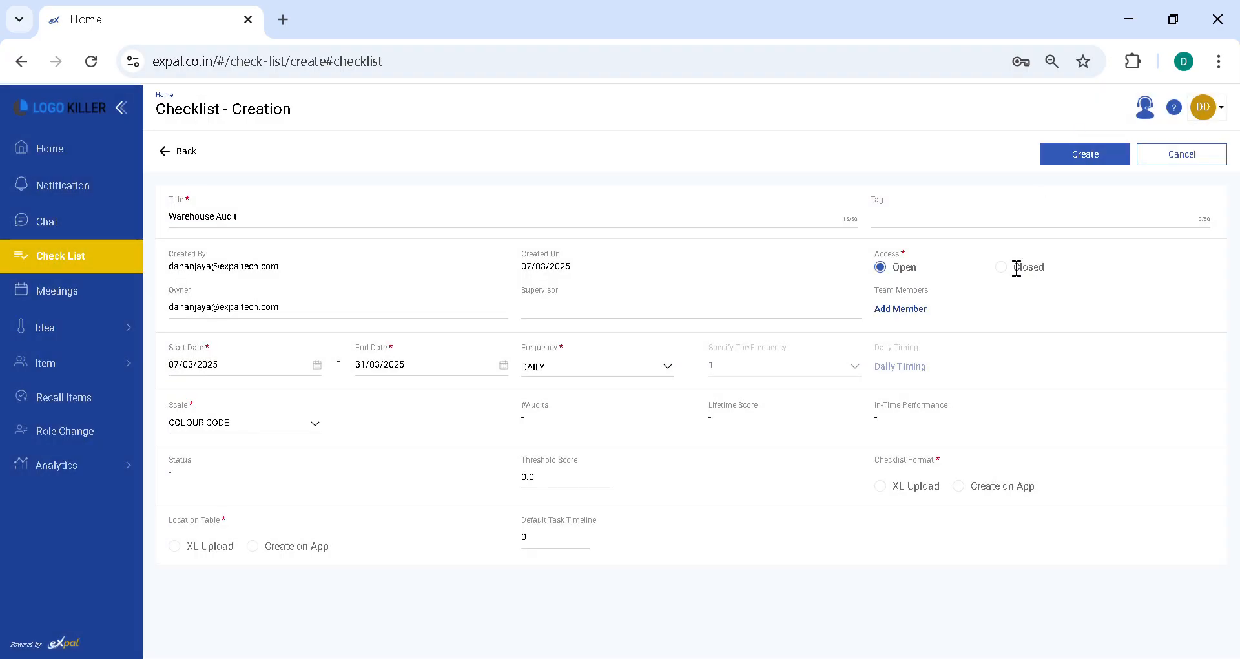
click(1002, 489)
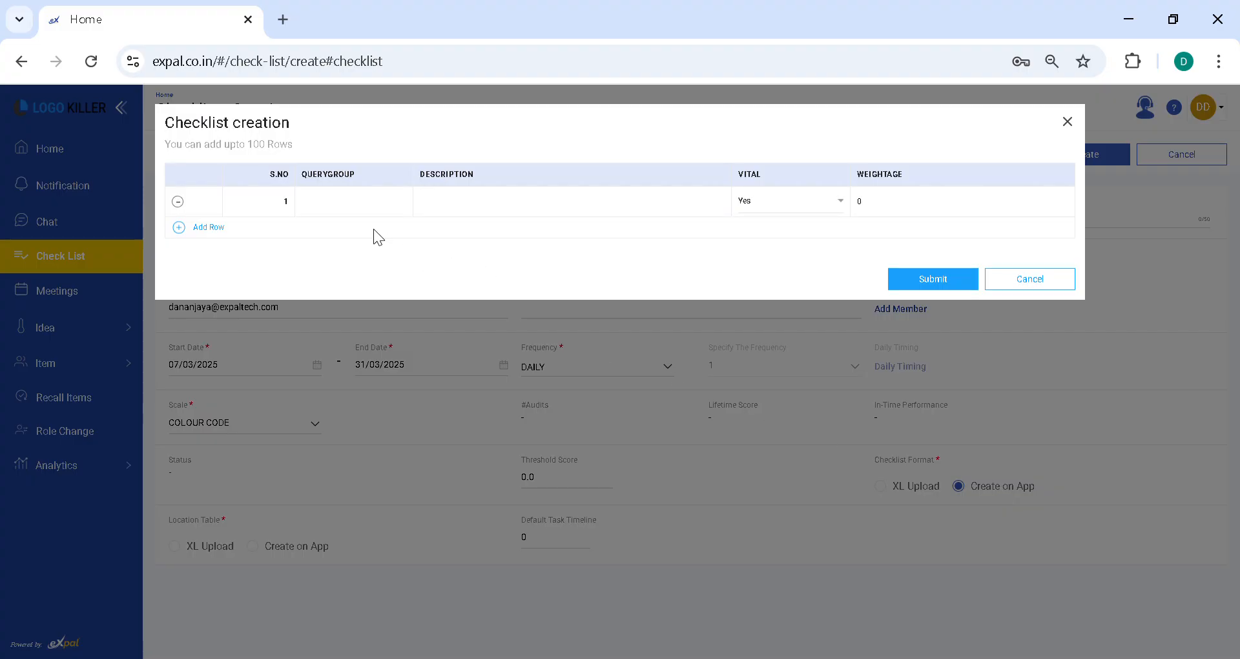
Step: Fill the first checklist row with query group Room1, description "check the floor if there are dust" and vital Yes
click(342, 208)
text(Room1)
text(cean)
key(BackSpace)
key(BackSpace)
key(BackSpace)
text(hekc the)
key(BackSpace)
key(BackSpace)
key(BackSpace)
key(BackSpace)
key(BackSpace)
key(BackSpace)
text(ck the floor if there are dustr)
click(813, 208)
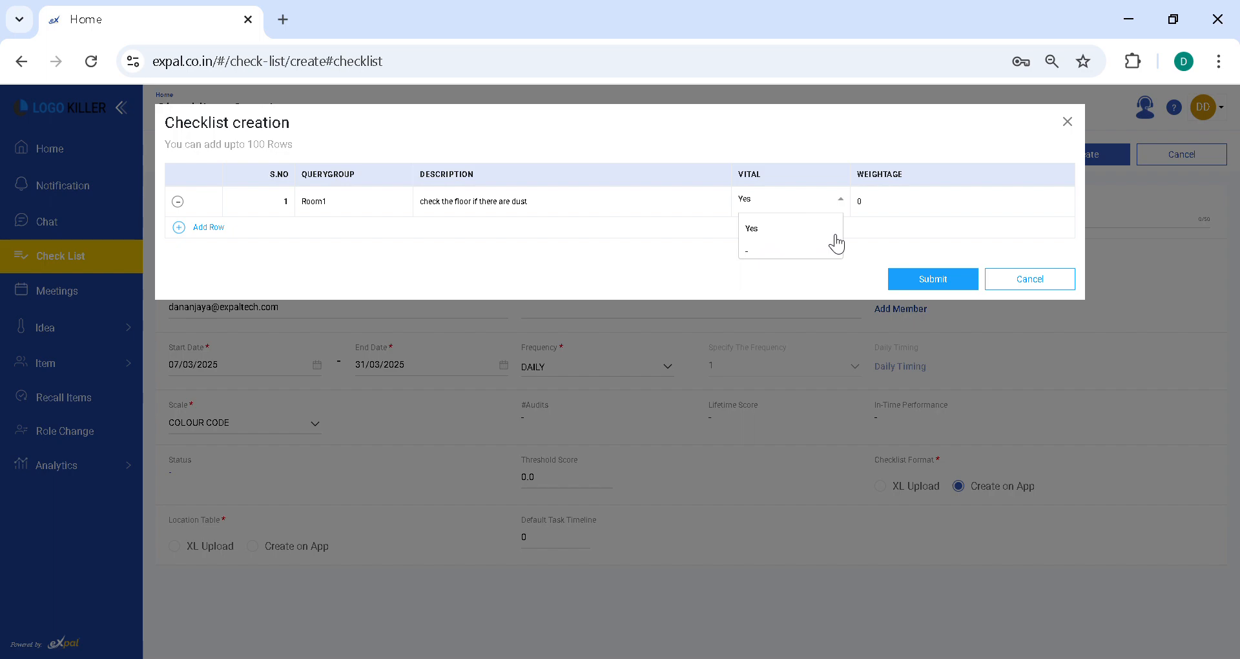
click(793, 228)
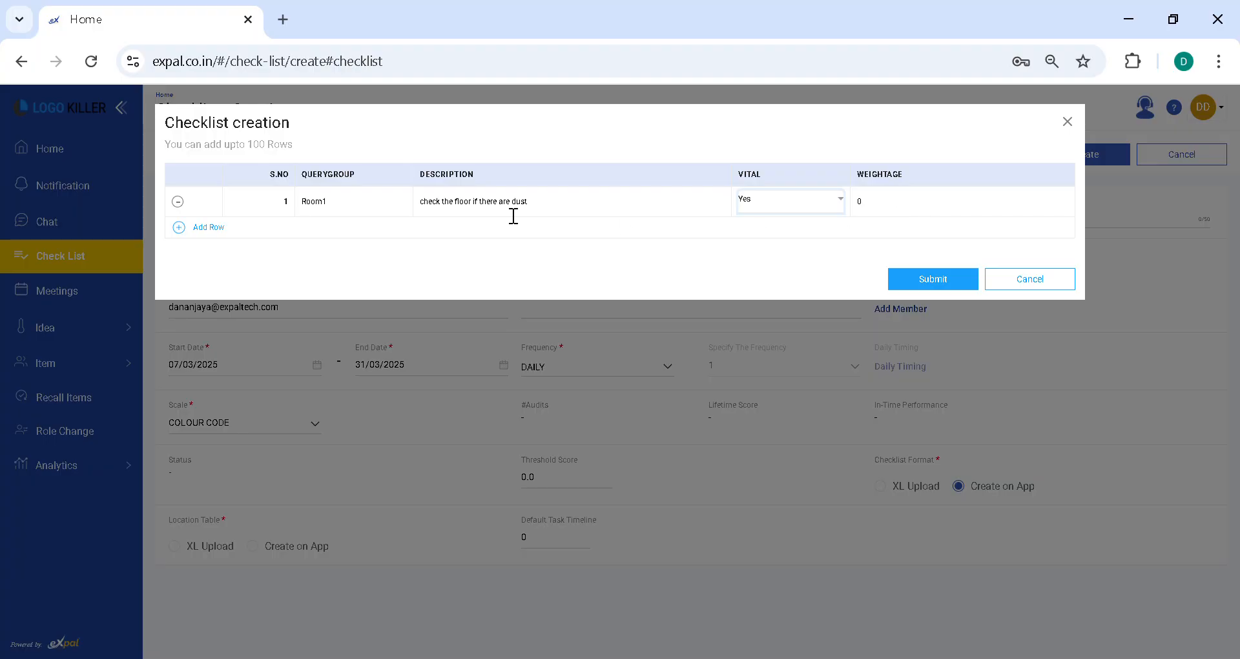
Step: Add a second checklist row under Room1 with the description "Check the room temp"
click(213, 227)
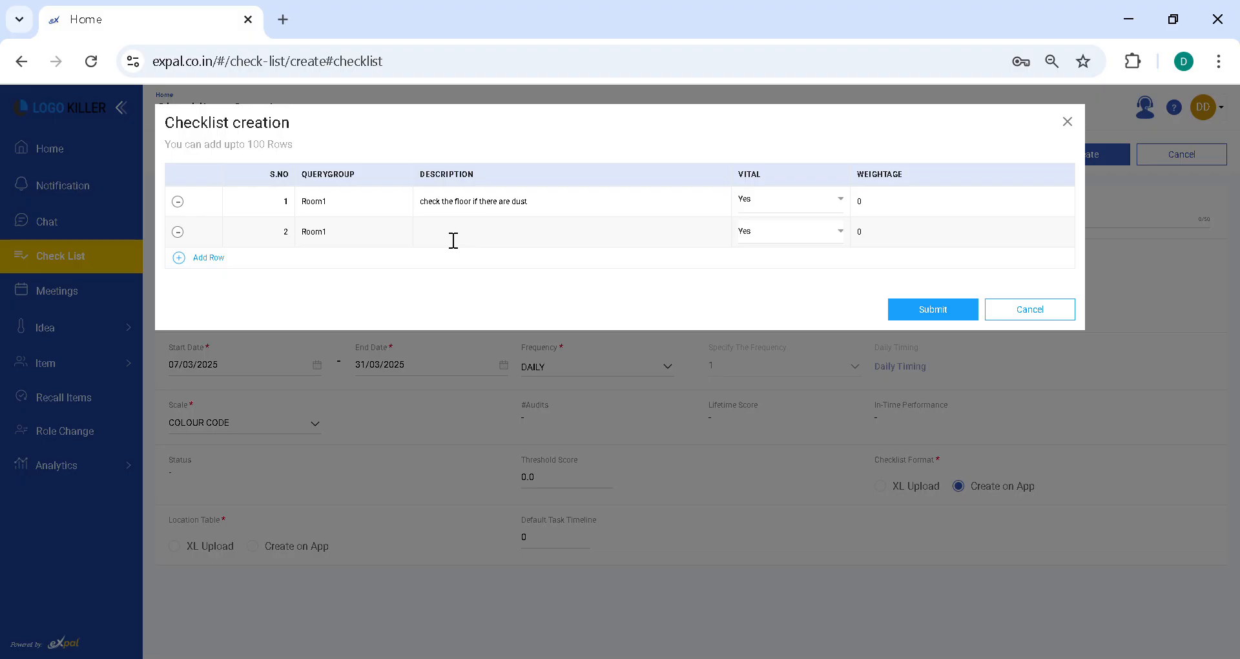
text(Chekc)
text(c)
text(k the)
text( roo)
text(om tempa)
Step: Add a third row for query group Room2 with a description copied from an existing row, and submit the checklist table
click(219, 258)
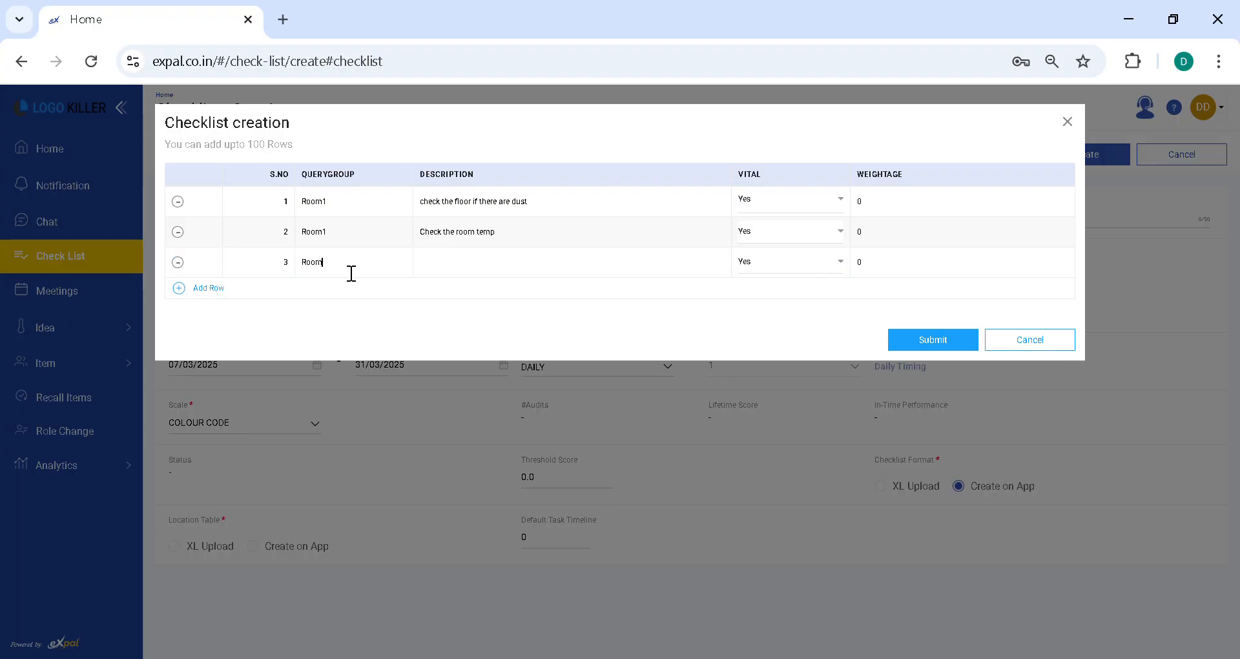
text(2)
double_click(501, 215)
key(ctrl+a)
key(ctrl+c)
click(442, 280)
key(ctrl+v)
click(916, 341)
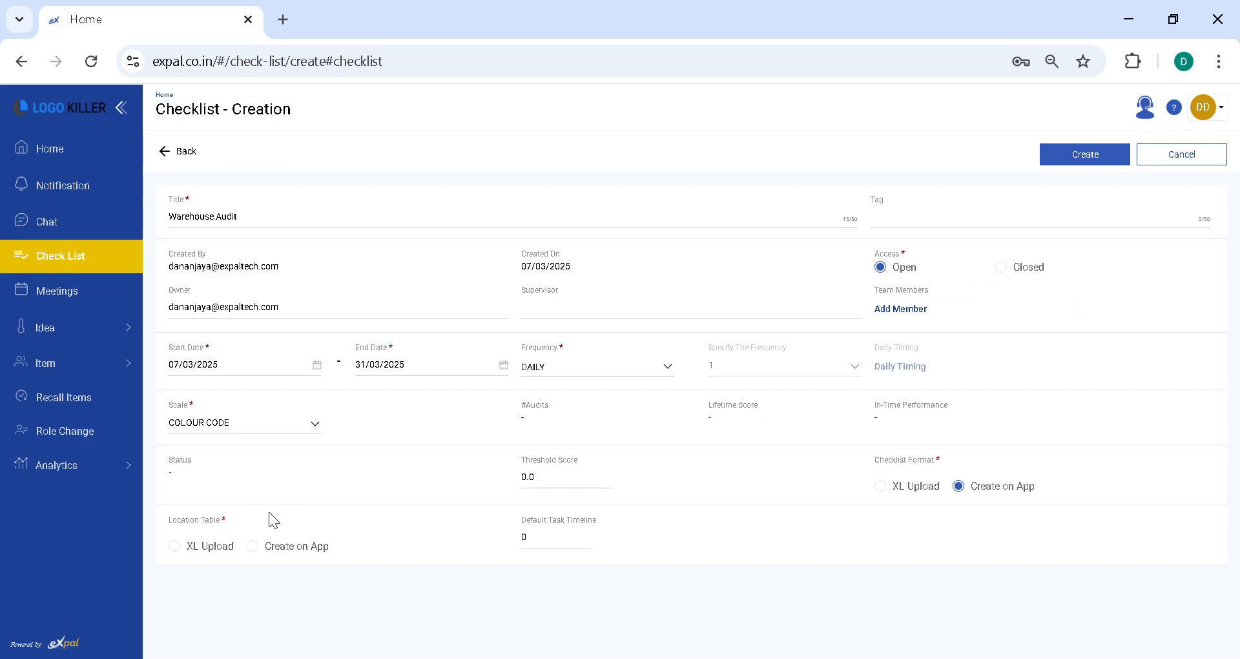
click(204, 547)
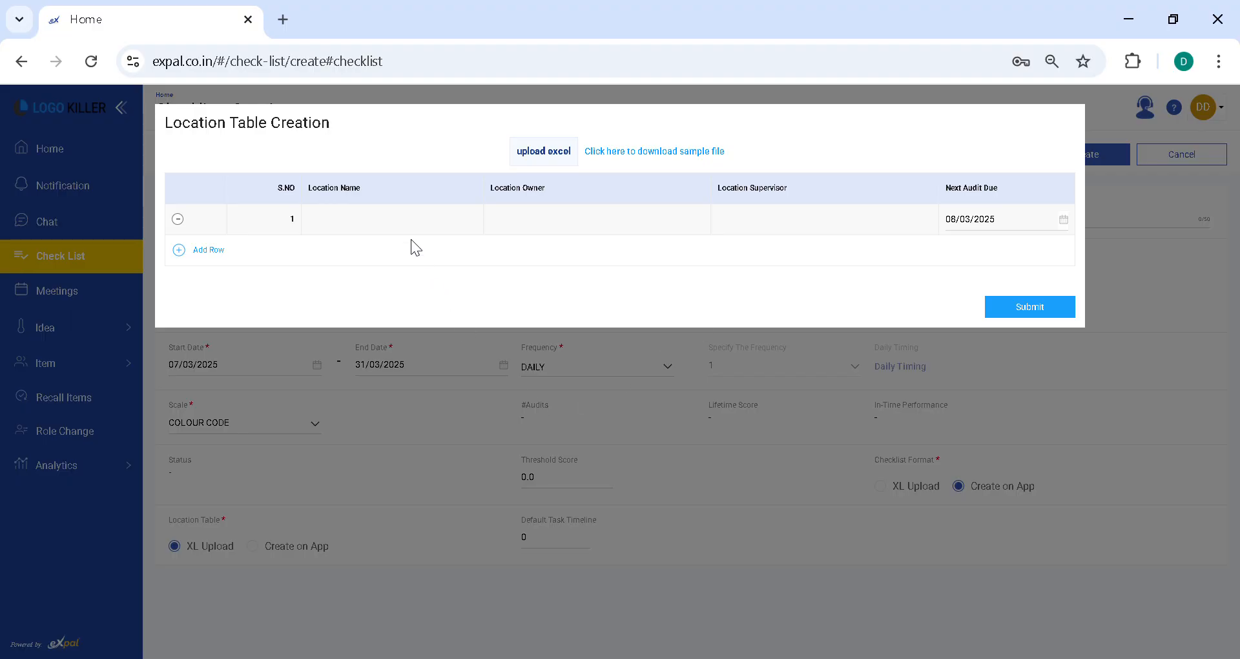
click(333, 224)
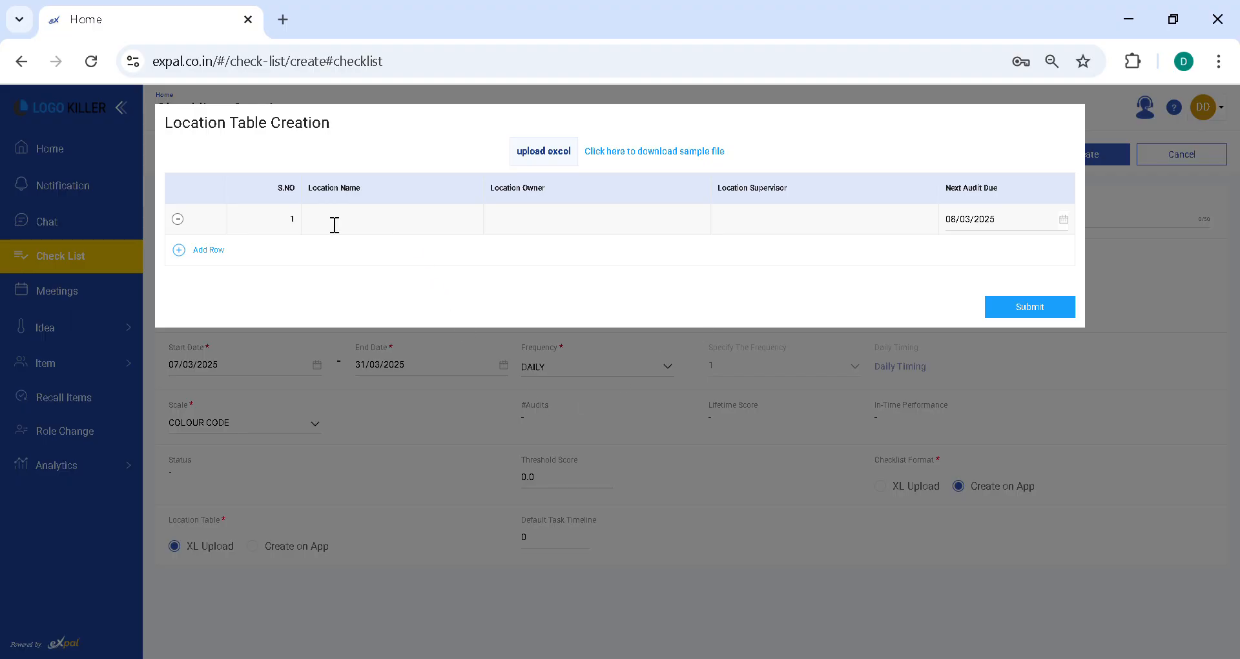
click(797, 397)
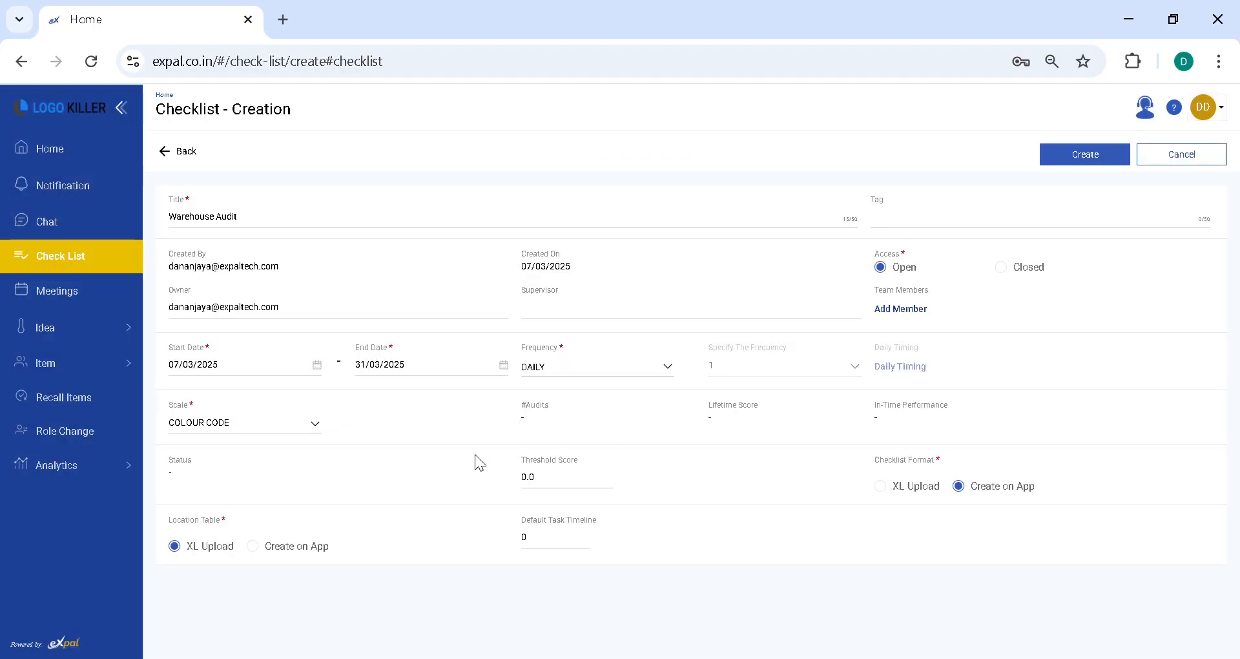
Step: Create the location table on the app, naming the first location Mumbai and assigning the checklist owner's e-mail as location owner
click(286, 560)
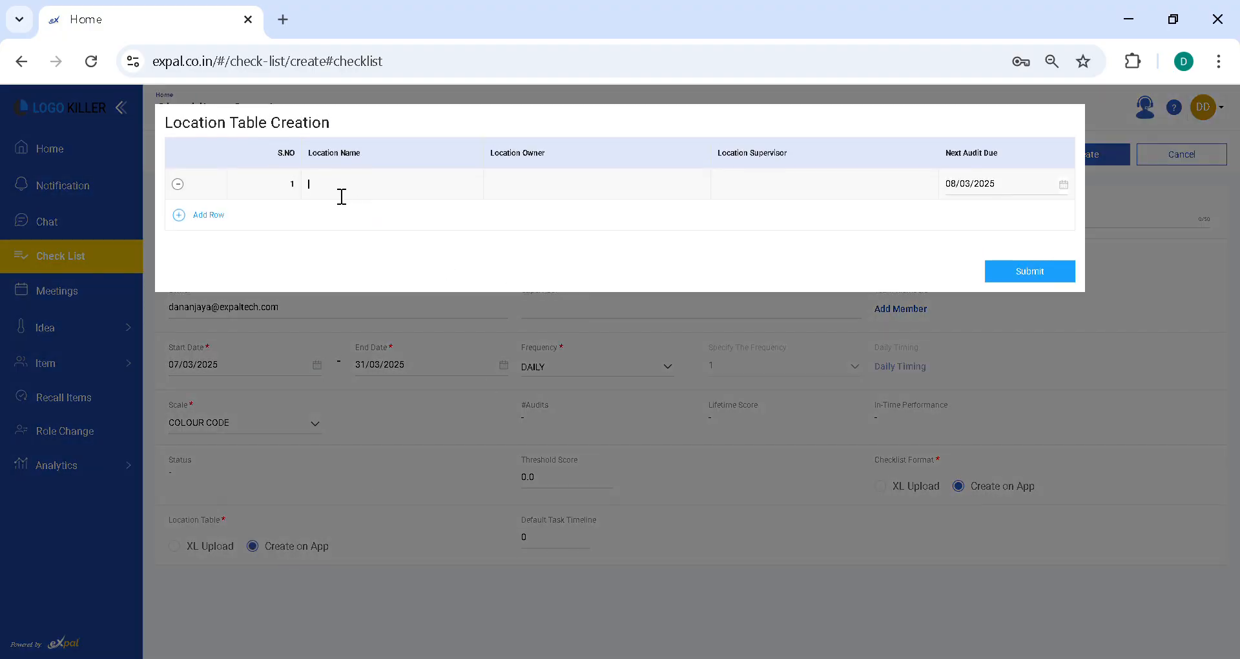
text(Mumbai)
key(BackSpace)
text(i)
click(558, 194)
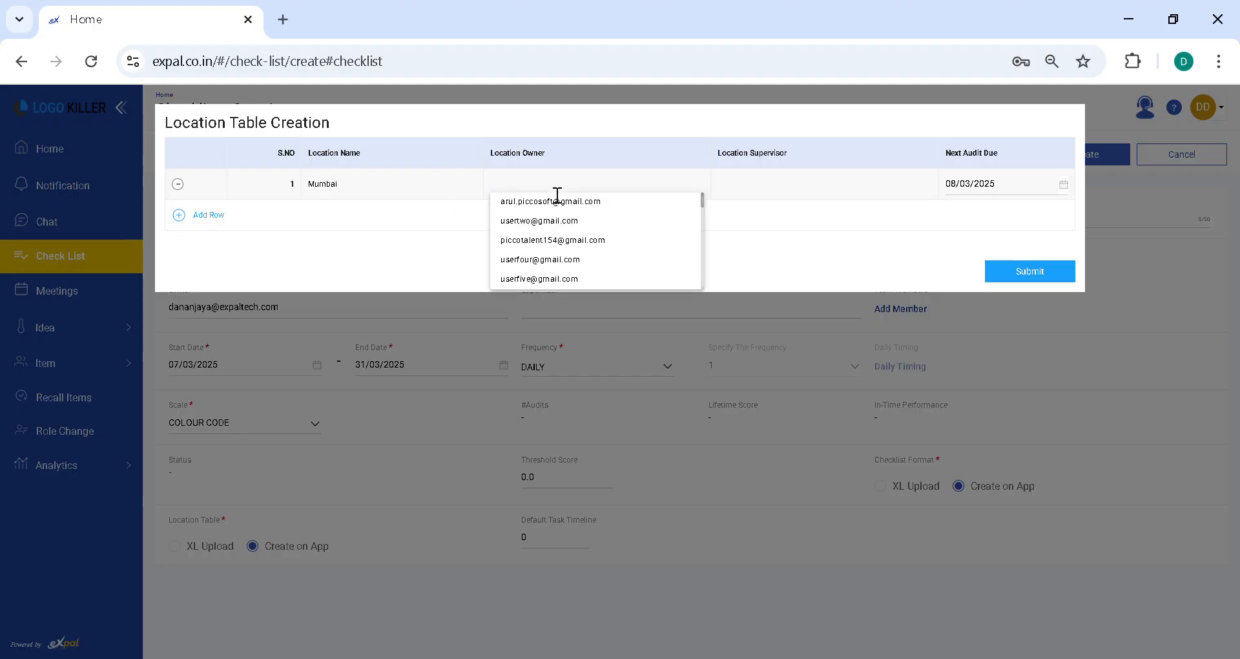
text(dana)
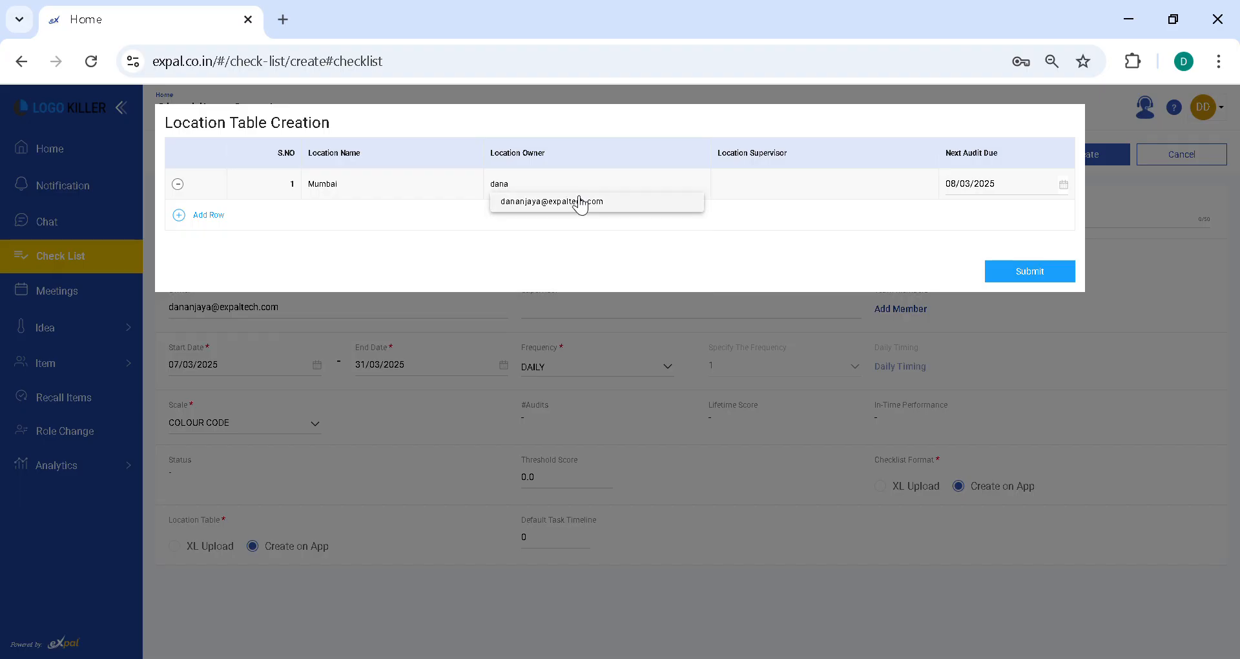
click(581, 201)
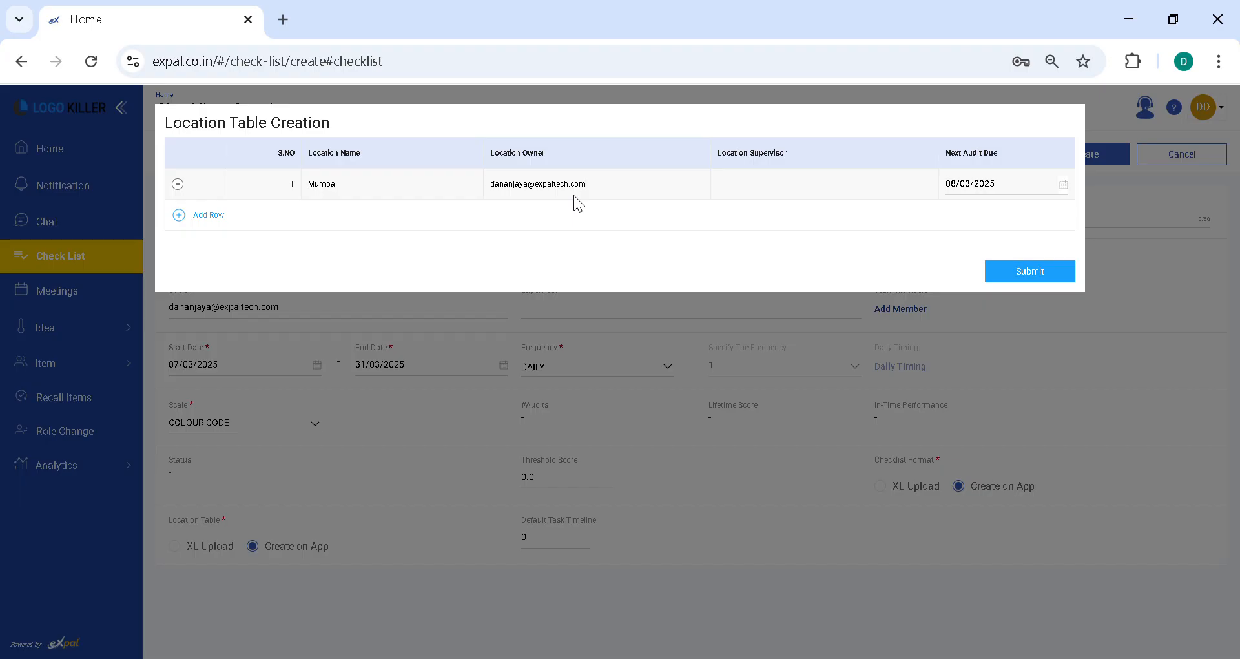
Step: Assign the supervisor's e-mail to the Mumbai location and submit the location table
click(788, 198)
text(vipin)
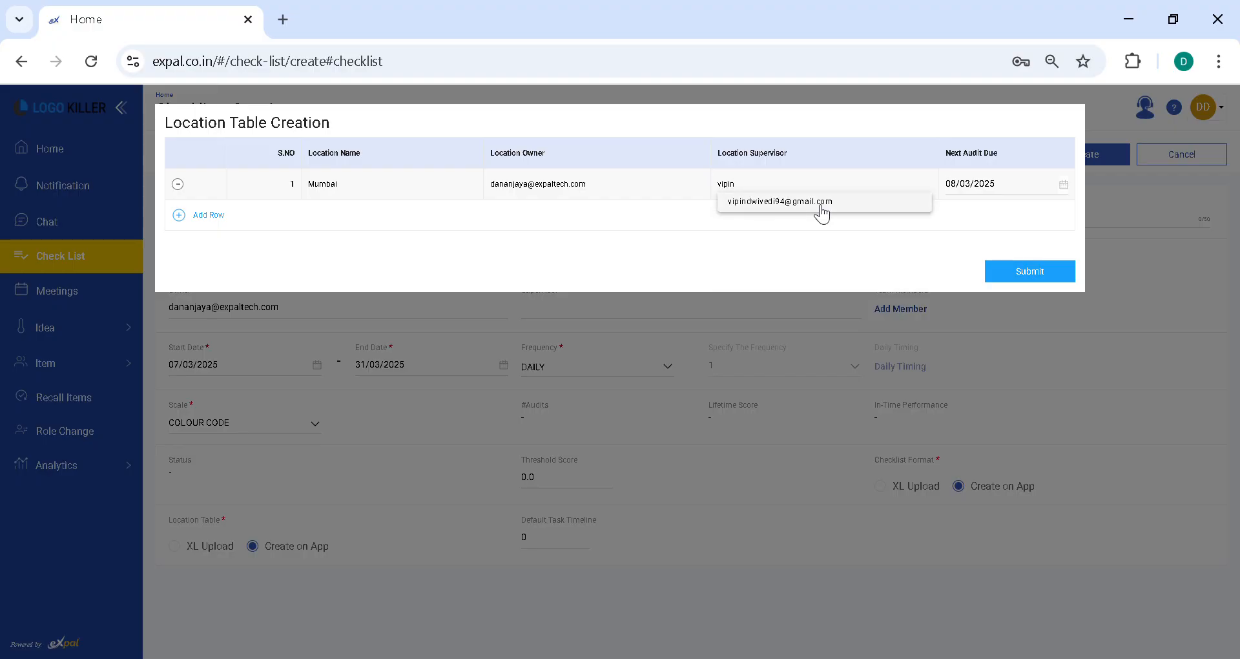
click(814, 204)
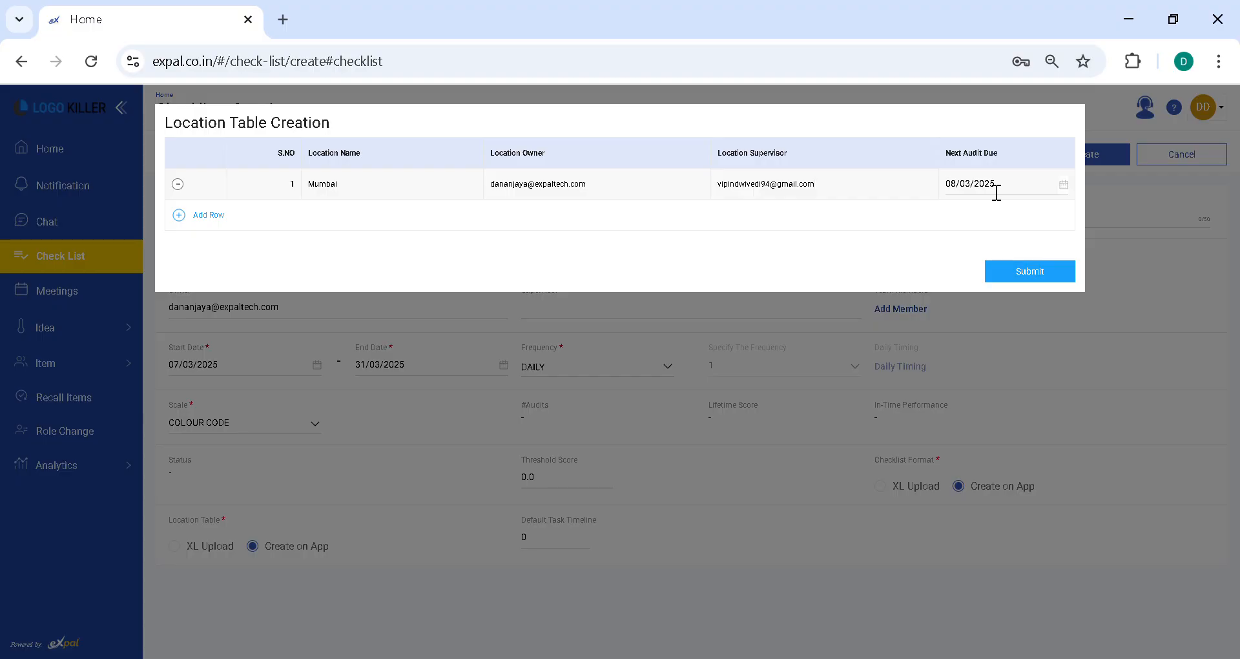
click(1030, 272)
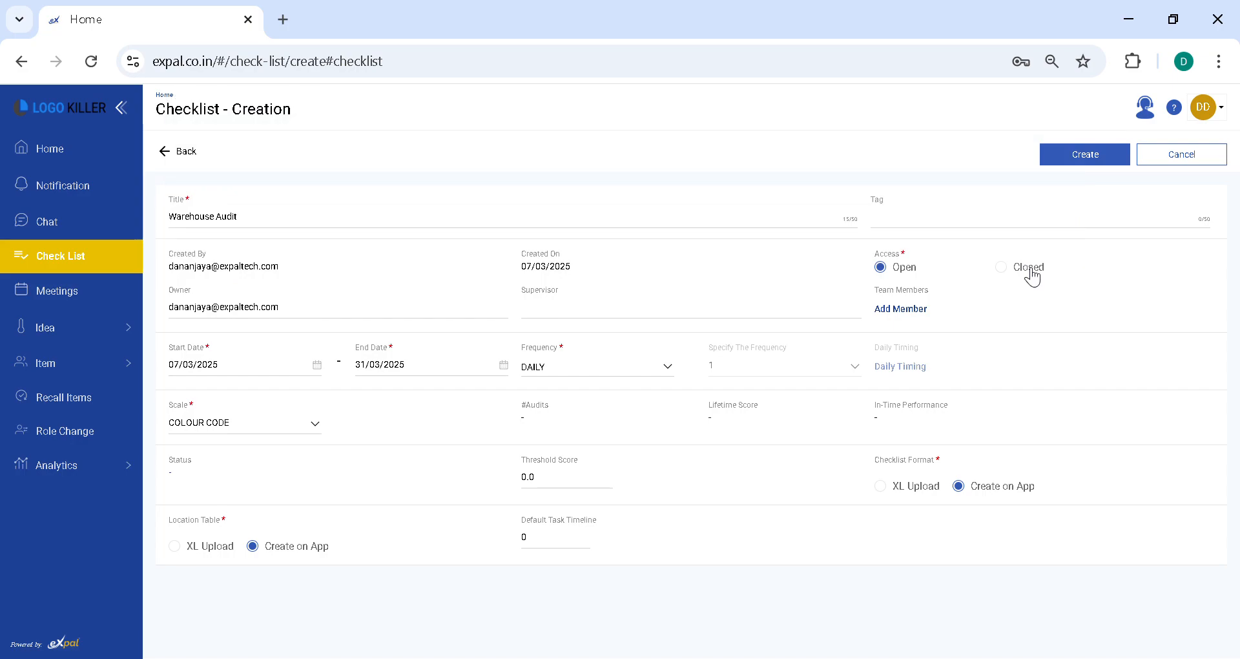
Step: Create the Warehouse Audit checklist and open its detailed view from the listing
click(1100, 156)
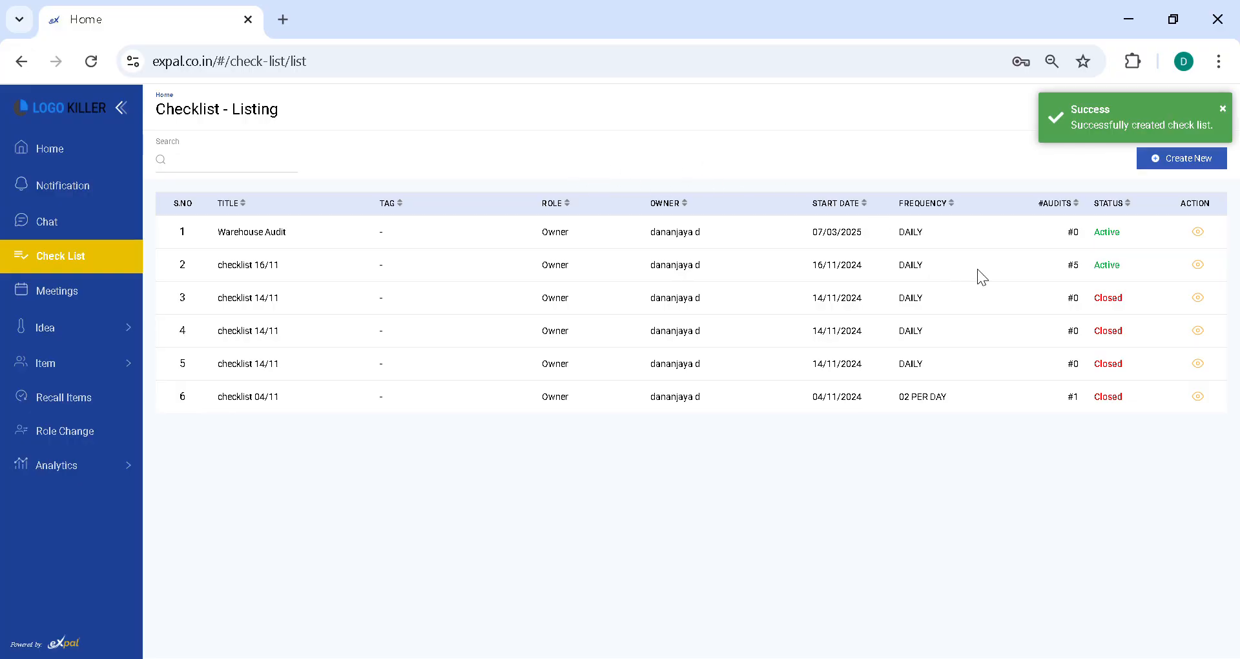
click(1198, 232)
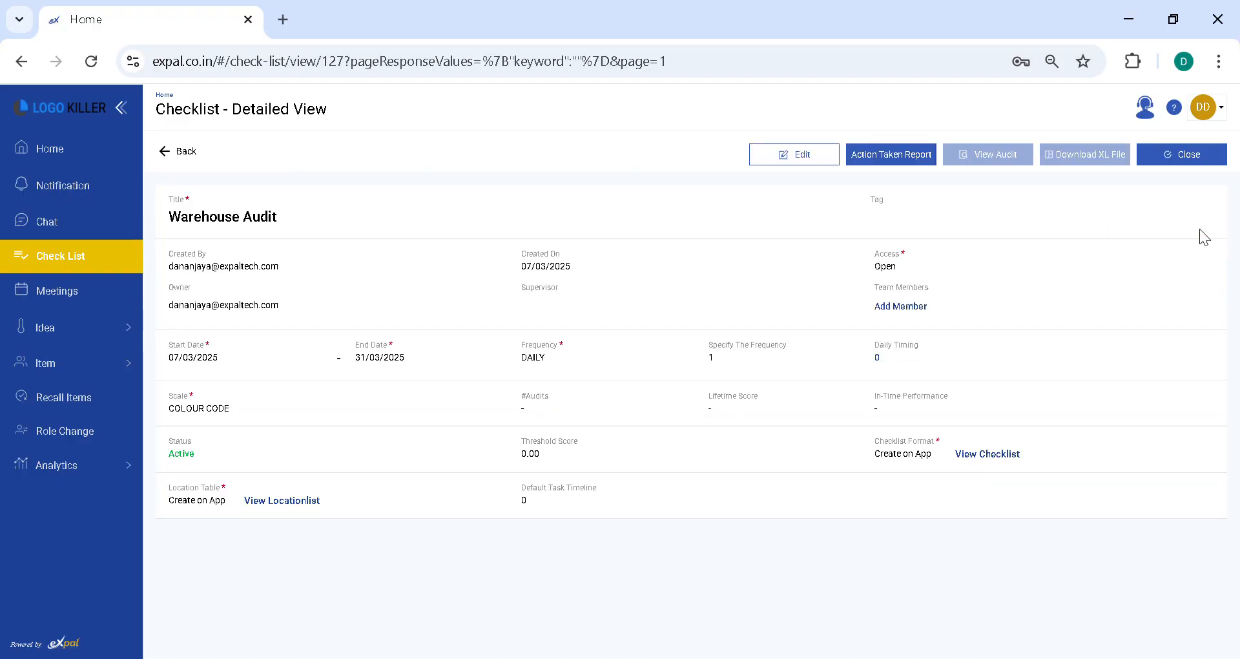